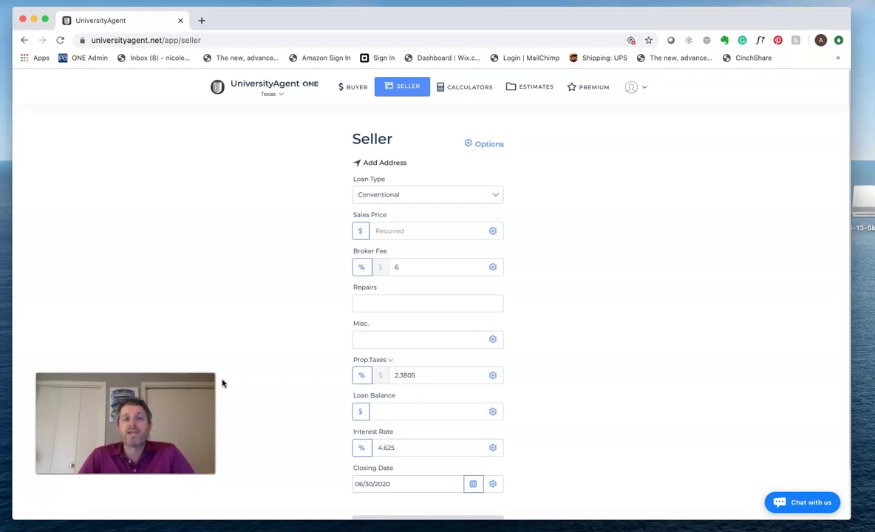
Step: Enter 675000 as the seller's sales price on the Seller form
{"action": "left_click", "coordinate": [399, 231]}
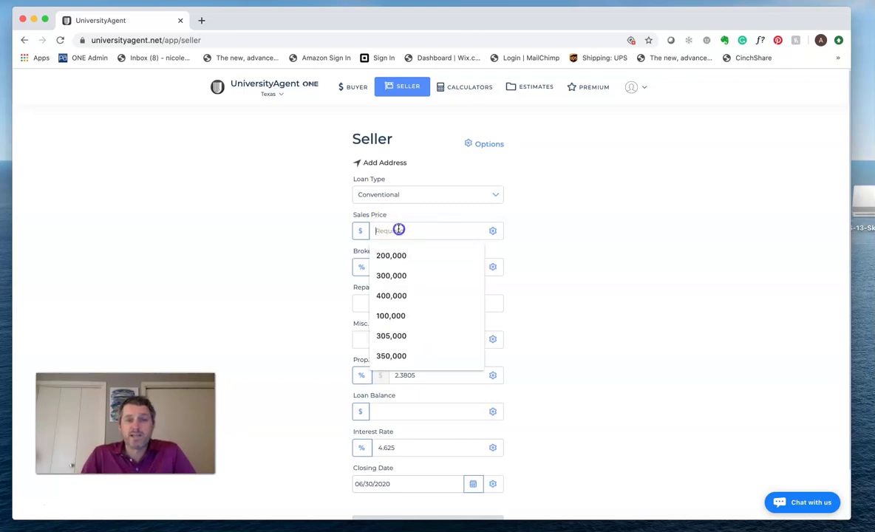
{"action": "type", "text": "6750000"}
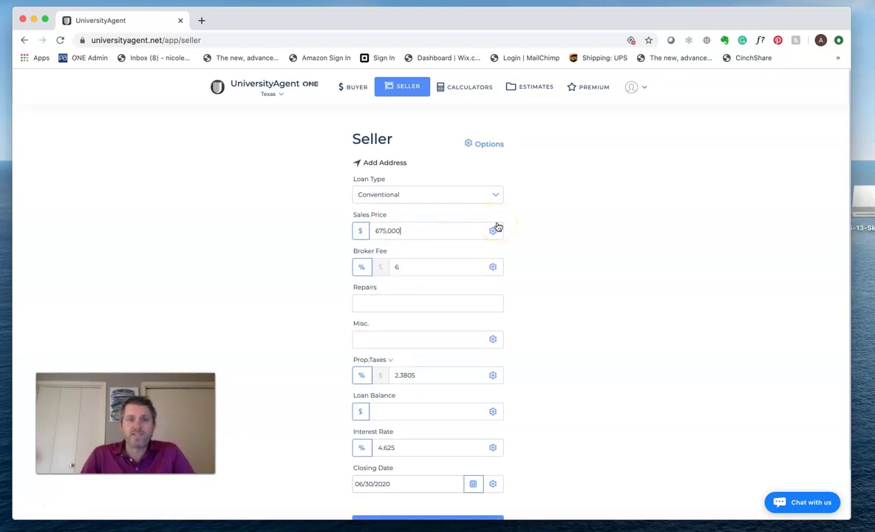
{"action": "left_click", "coordinate": [575, 297]}
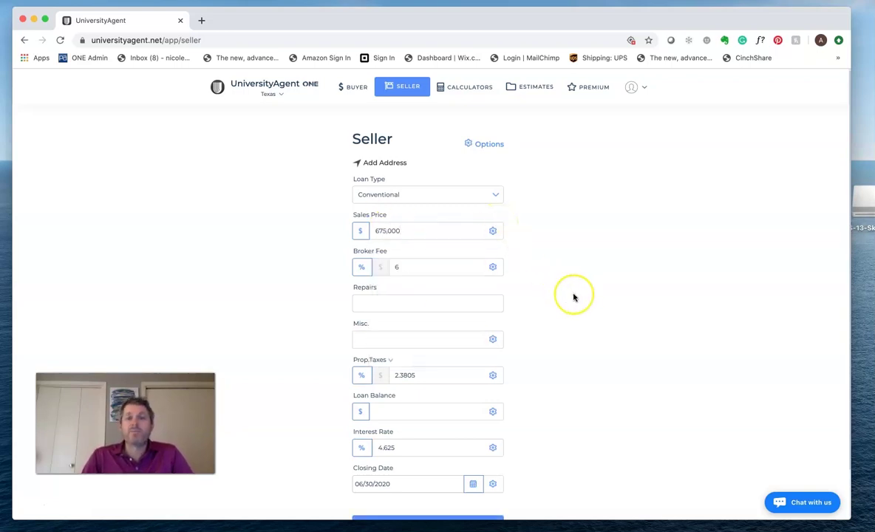
{"action": "left_click", "coordinate": [363, 164]}
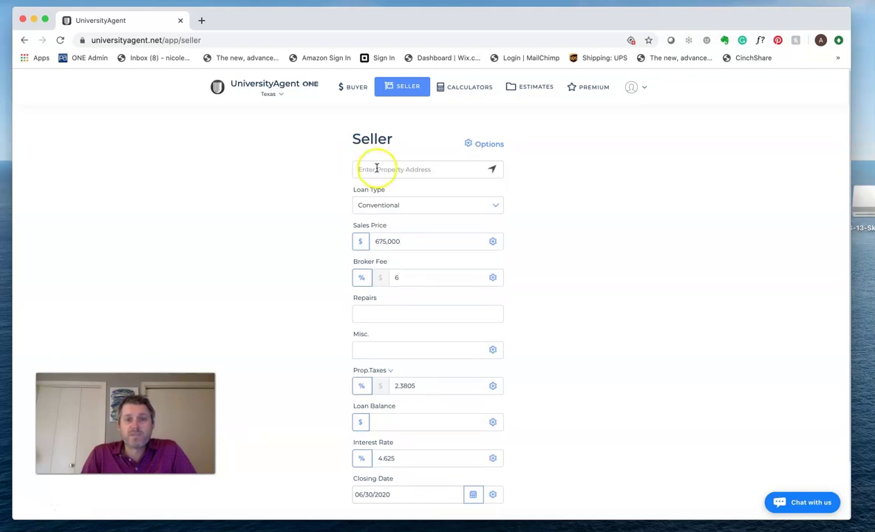
{"action": "left_click", "coordinate": [377, 170]}
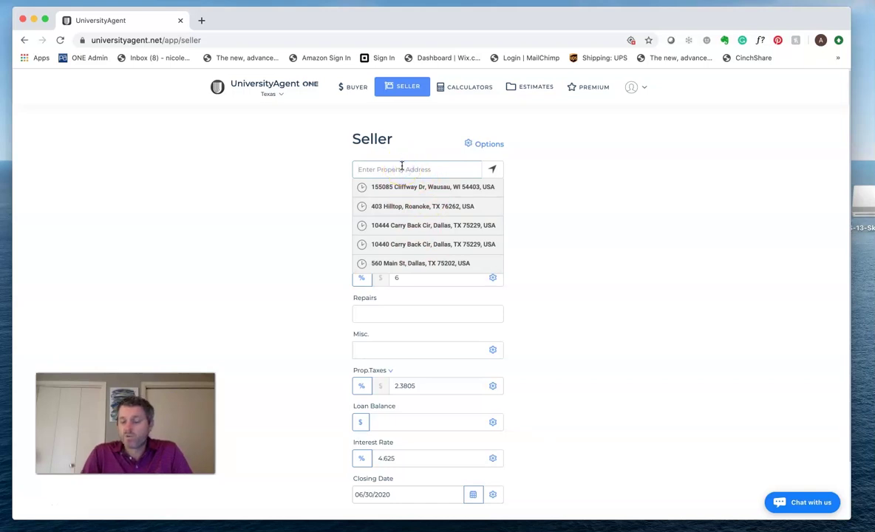
{"action": "type", "text": "100"}
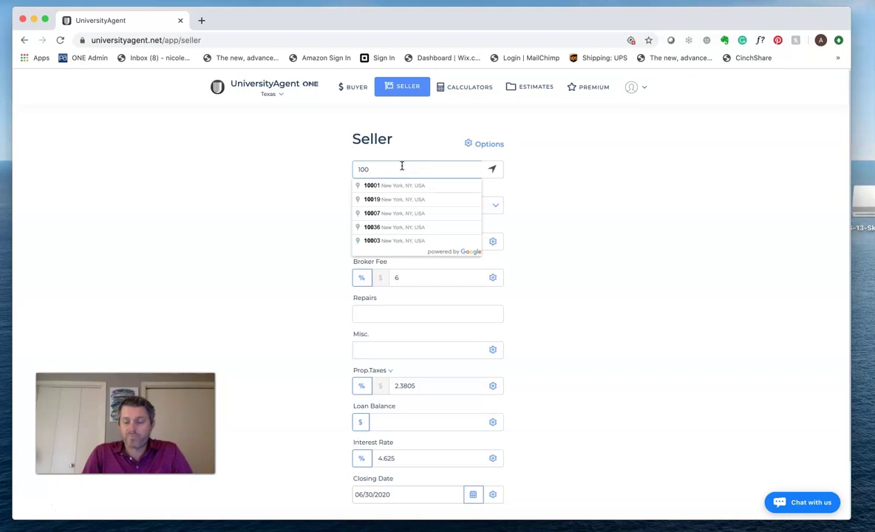
{"action": "key", "text": "BackSpace"}
{"action": "type", "text": "440"}
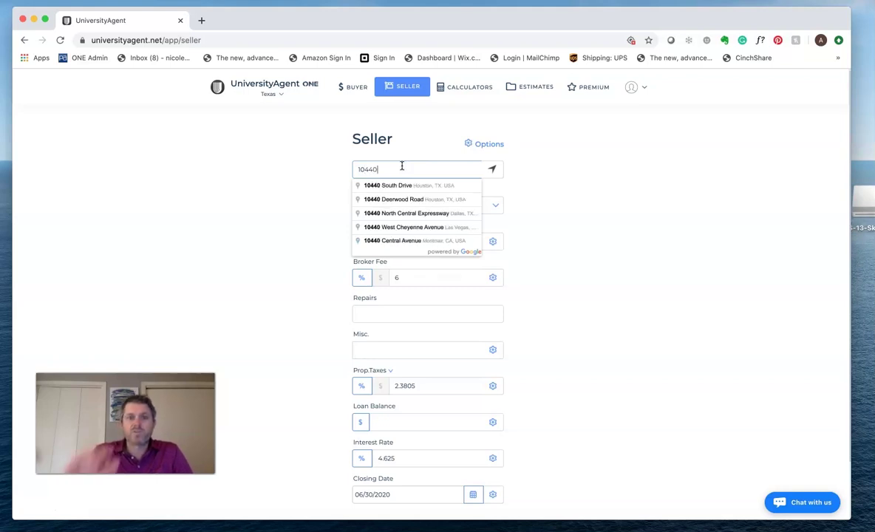
{"action": "type", "text": " carry"}
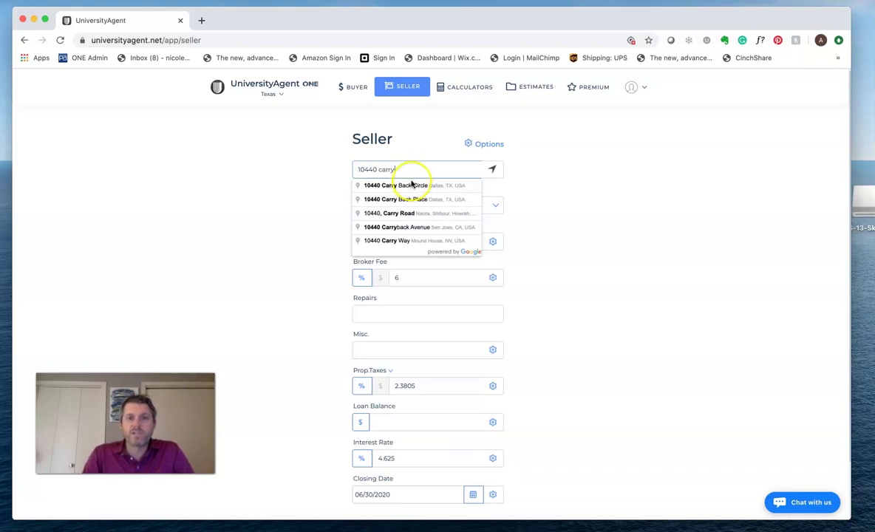
{"action": "left_click", "coordinate": [434, 187]}
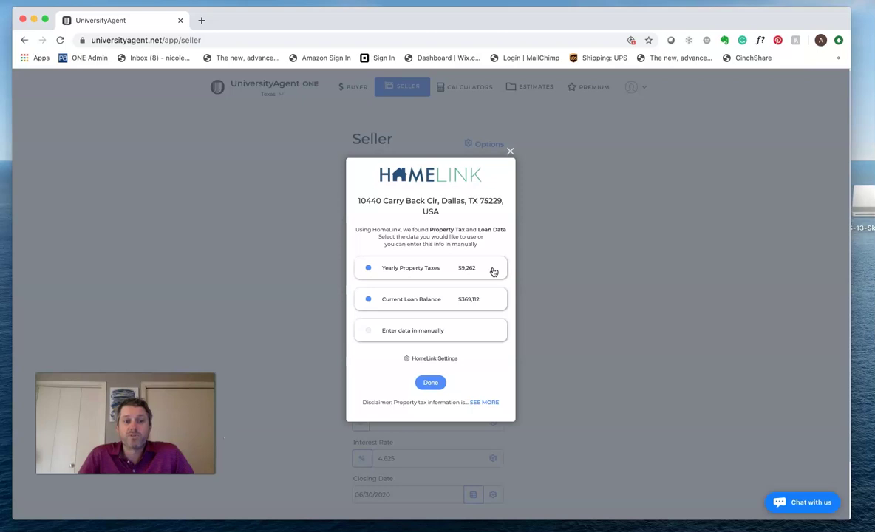
Step: Accept HomeLink's $9,262 yearly property taxes and $369,112 current loan balance into the form
{"action": "left_click", "coordinate": [412, 298]}
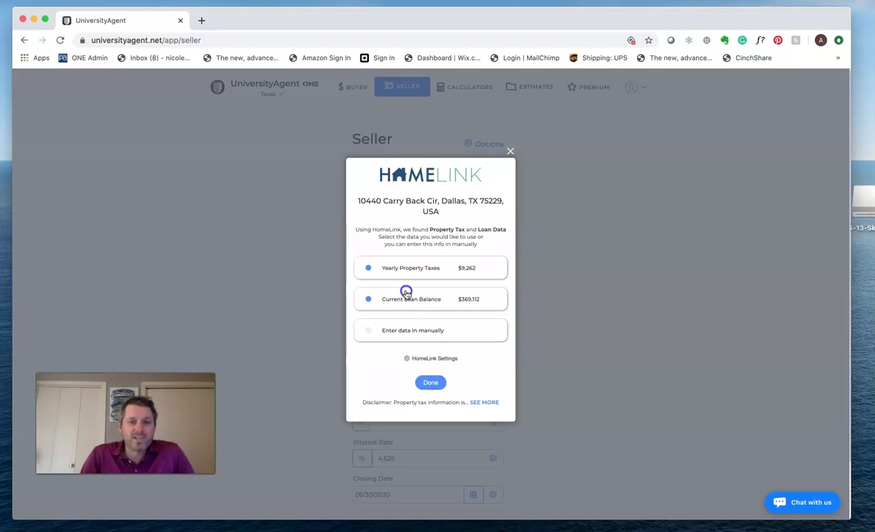
{"action": "left_click", "coordinate": [414, 299]}
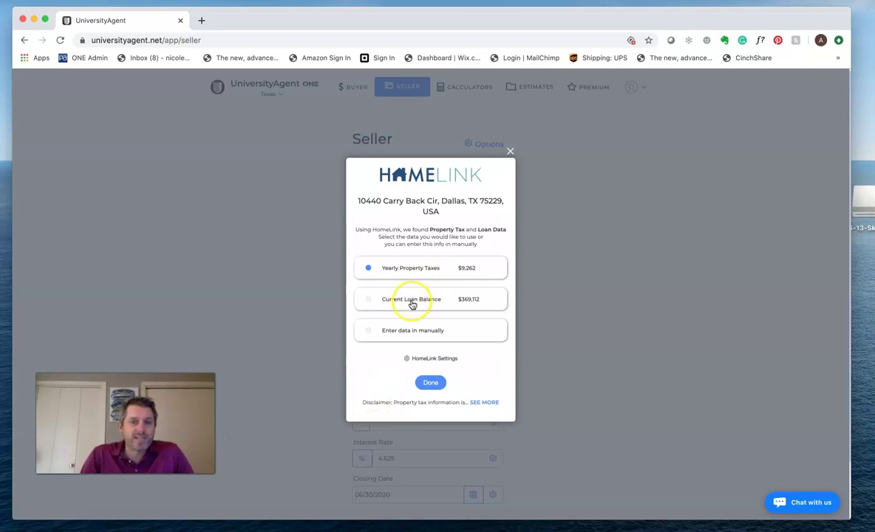
{"action": "left_click", "coordinate": [410, 301]}
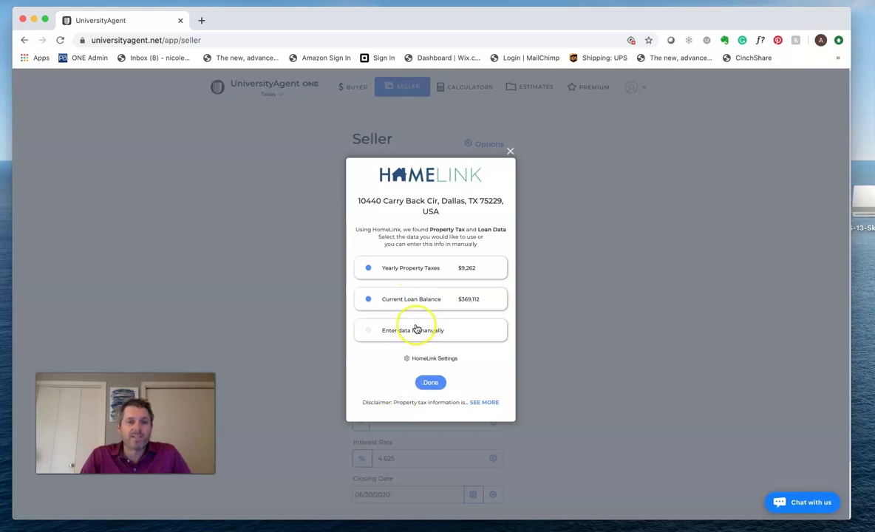
{"action": "left_click", "coordinate": [431, 384]}
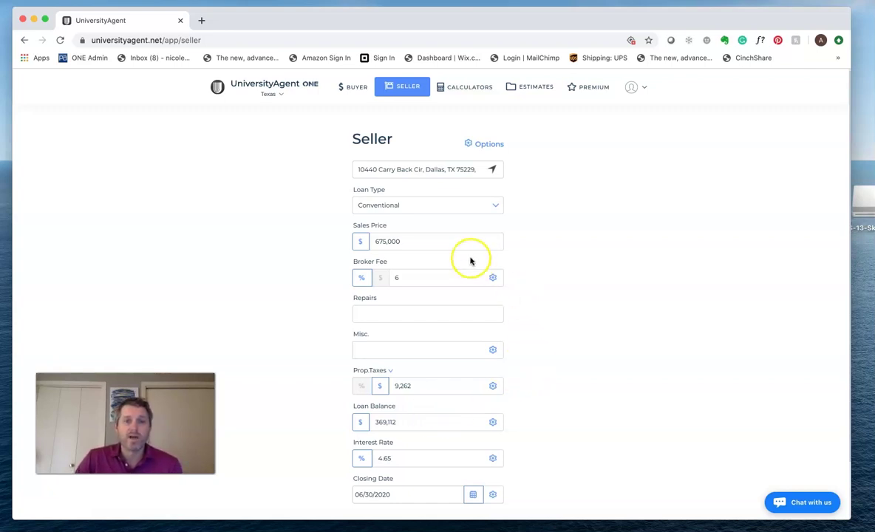
Step: Change the interest rate to 5.5%
{"action": "scroll", "coordinate": [523, 266], "scroll_direction": "down", "scroll_amount": 1}
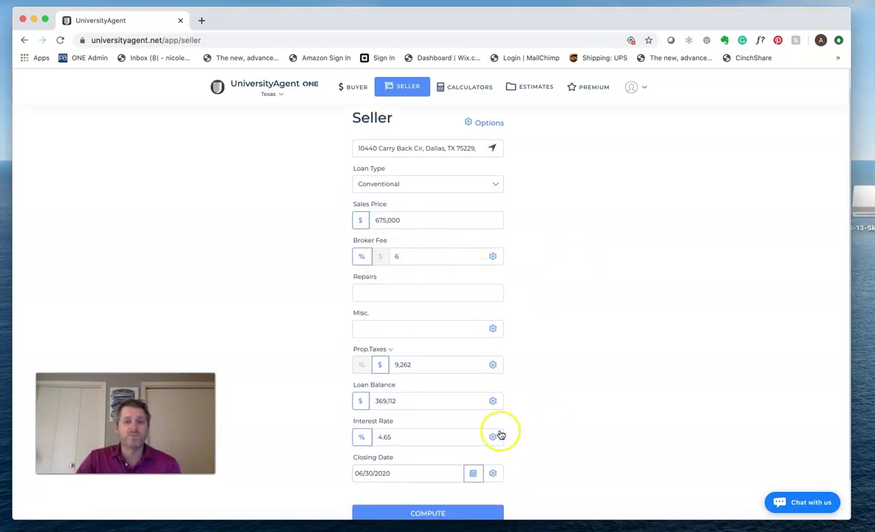
{"action": "left_click_drag", "start_coordinate": [400, 437], "coordinate": [364, 437]}
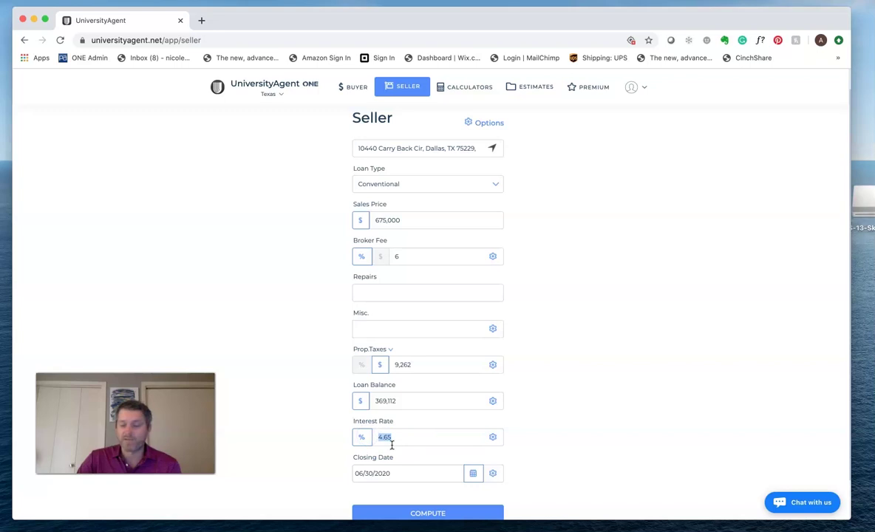
{"action": "type", "text": "5.5"}
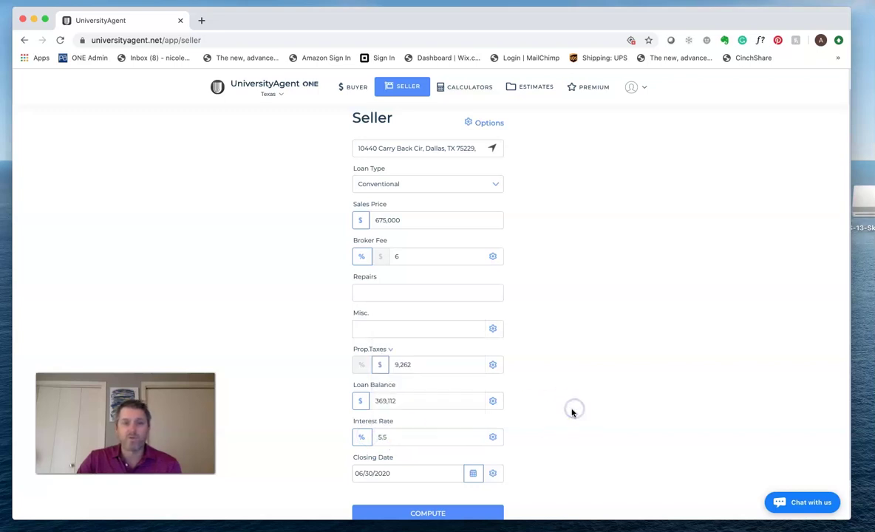
Step: Set the closing date to 07/15/2020 using the calendar
{"action": "left_click", "coordinate": [474, 475]}
{"action": "scroll", "coordinate": [447, 412], "scroll_direction": "down", "scroll_amount": 3}
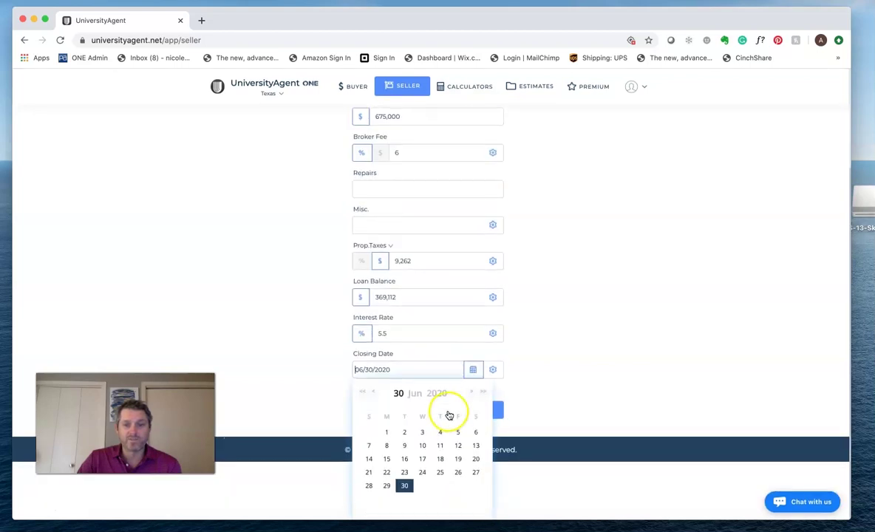
{"action": "left_click", "coordinate": [472, 392]}
{"action": "left_click", "coordinate": [422, 459]}
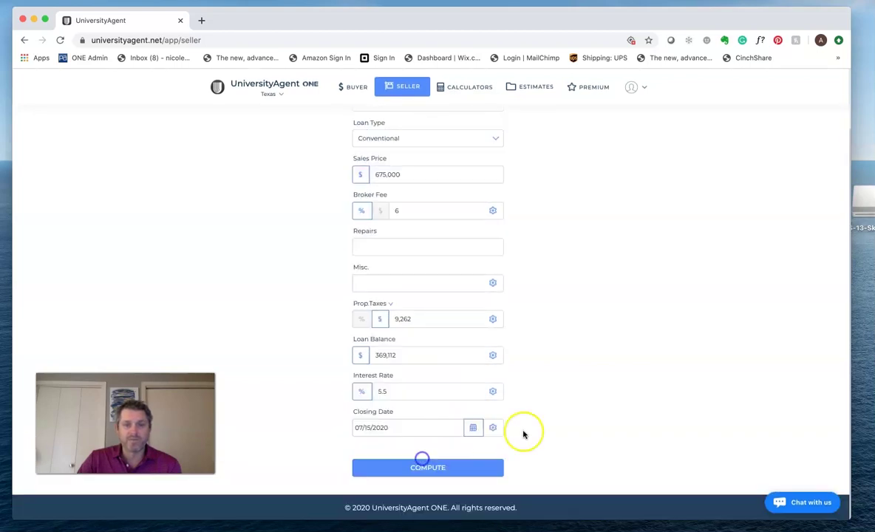
Step: Compute the net sheet: $255,149.48 net at close, $45,778.54 closing costs, $4,959.98 prorated taxes
{"action": "left_click", "coordinate": [445, 468]}
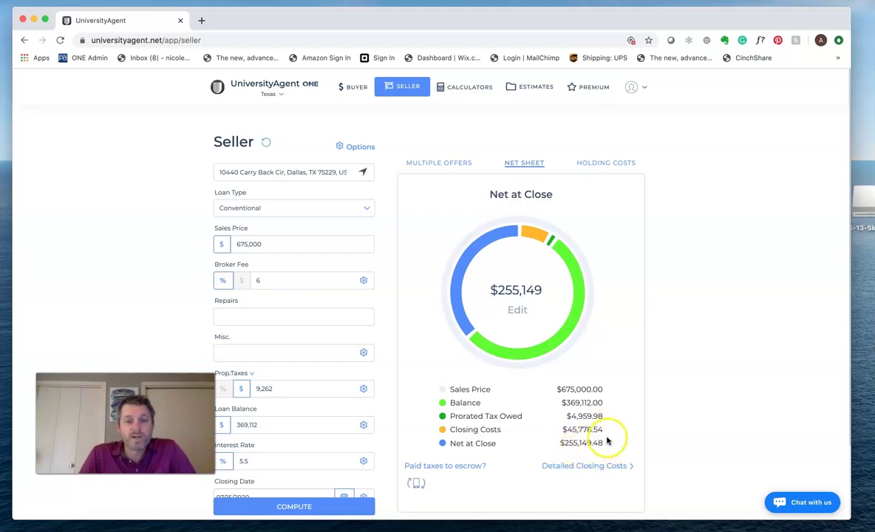
{"action": "left_click", "coordinate": [592, 467]}
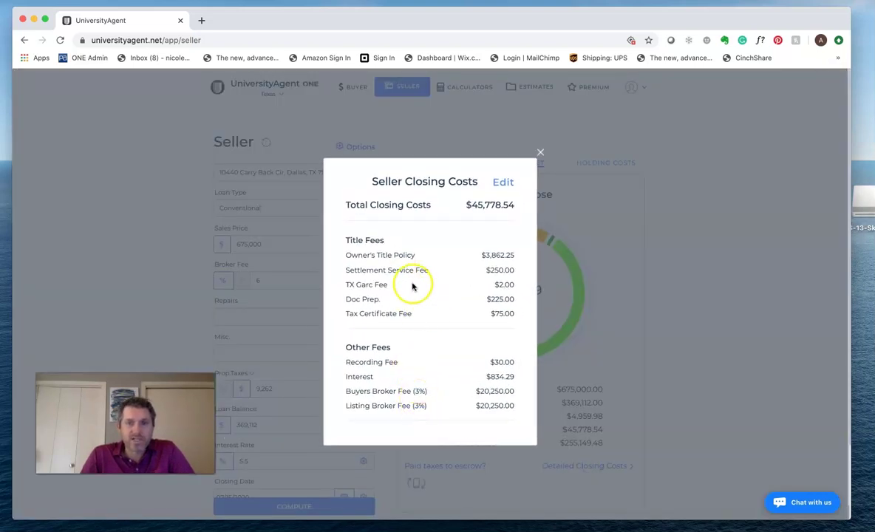
{"action": "left_click", "coordinate": [542, 152]}
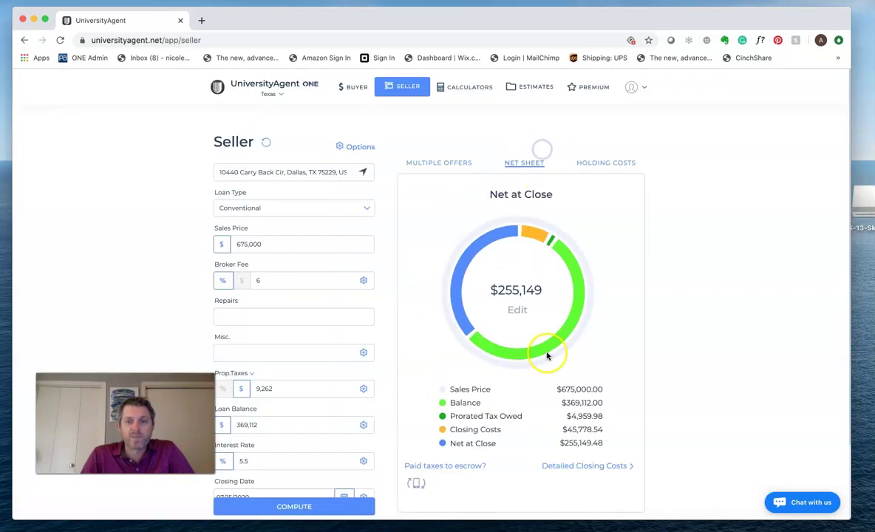
{"action": "scroll", "coordinate": [543, 352], "scroll_direction": "down", "scroll_amount": 2}
{"action": "left_click", "coordinate": [521, 474]}
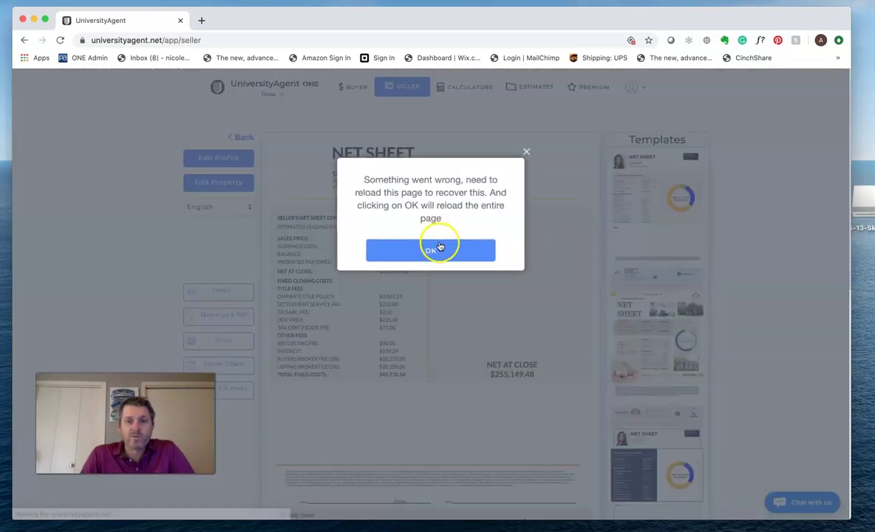
{"action": "left_click", "coordinate": [439, 251]}
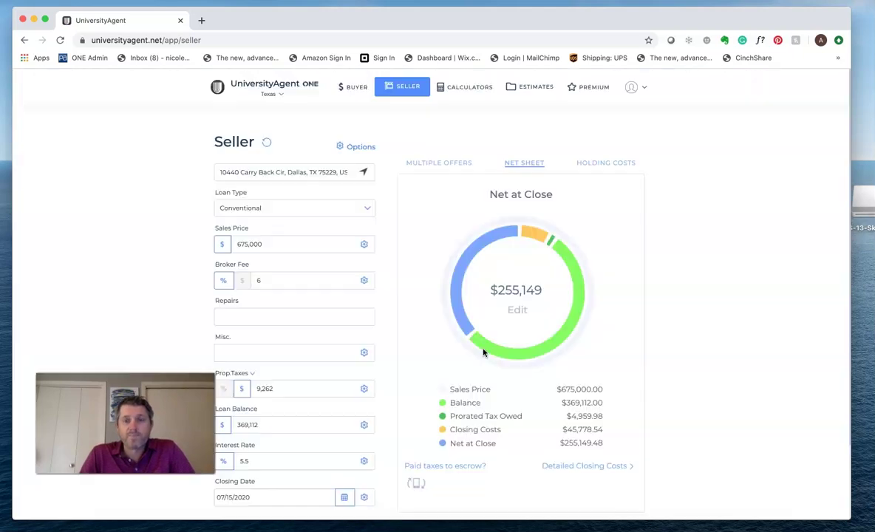
{"action": "scroll", "coordinate": [457, 372], "scroll_direction": "down", "scroll_amount": 2}
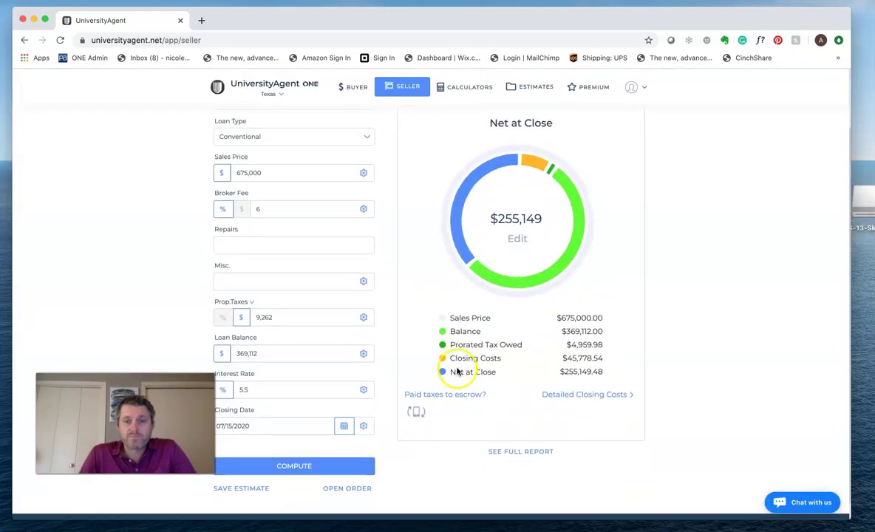
Step: Open the full net sheet report, preview the second and bottom templates, then restore the first
{"action": "left_click", "coordinate": [520, 451]}
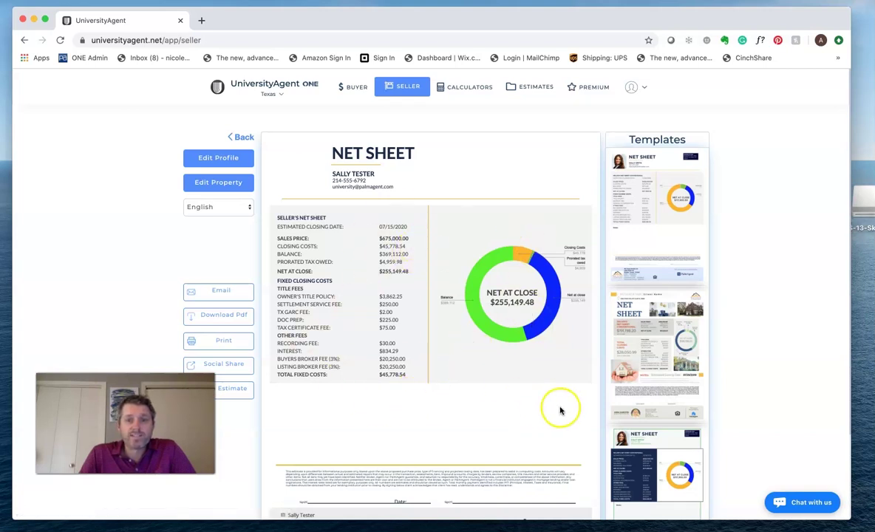
{"action": "left_click", "coordinate": [655, 354]}
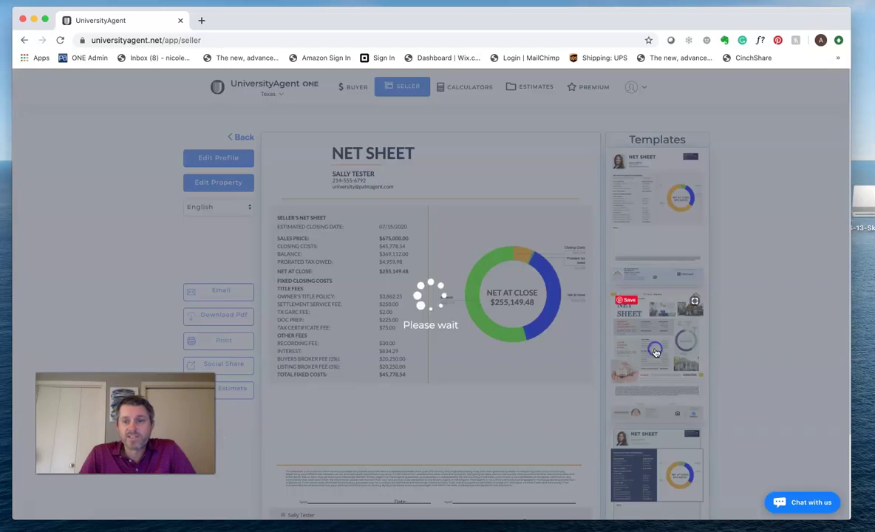
{"action": "left_click", "coordinate": [664, 471]}
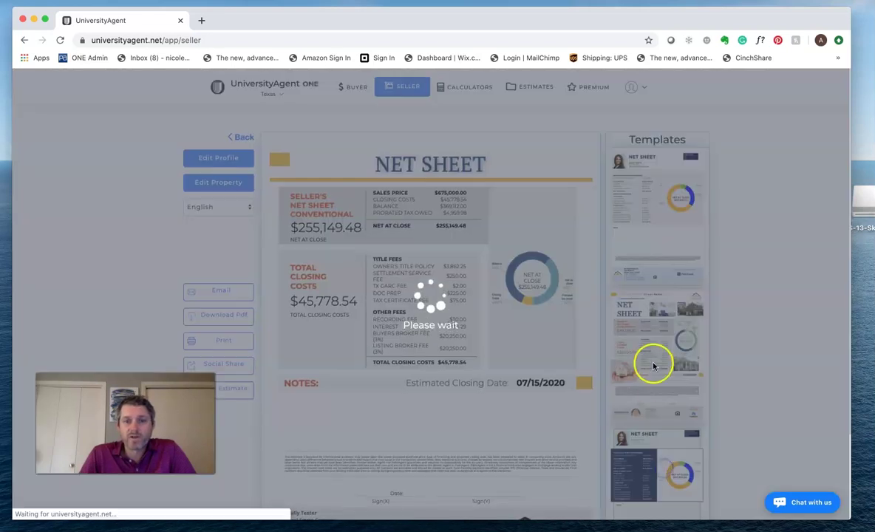
{"action": "left_click", "coordinate": [665, 217]}
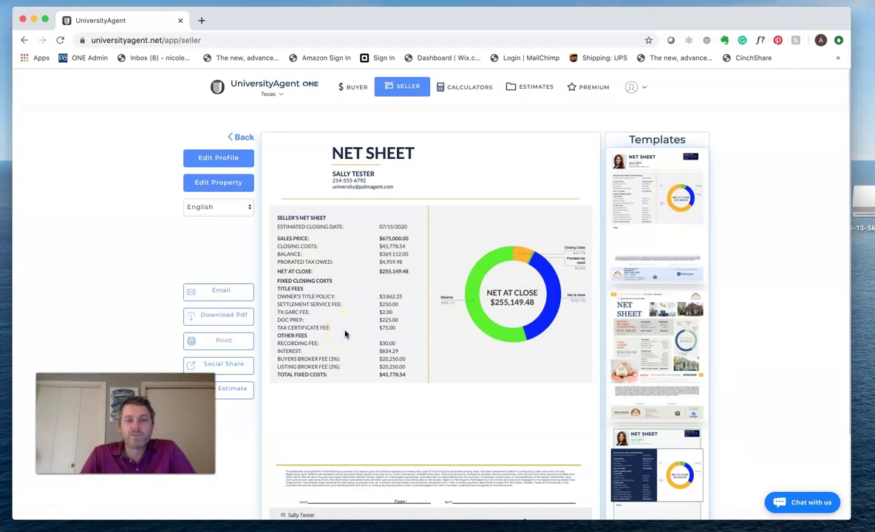
Step: Go back from the report to the Seller page showing the $255,149.48 net at close
{"action": "left_click", "coordinate": [242, 137]}
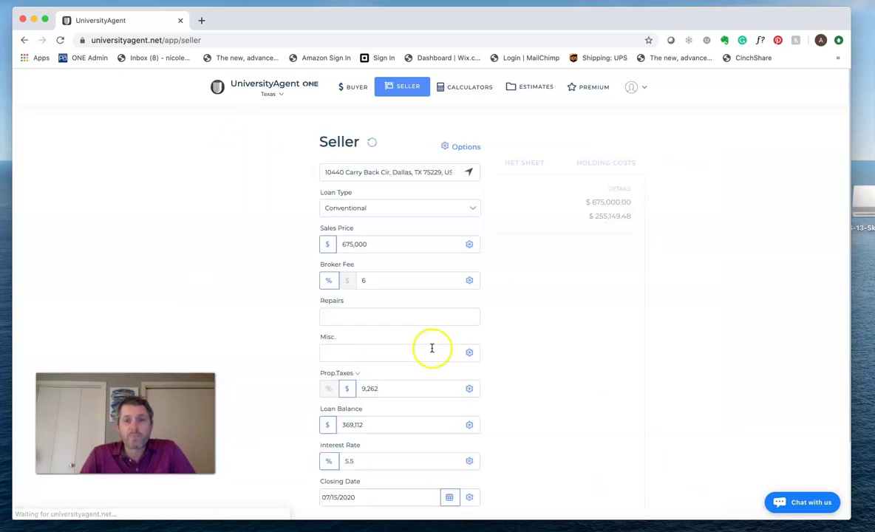